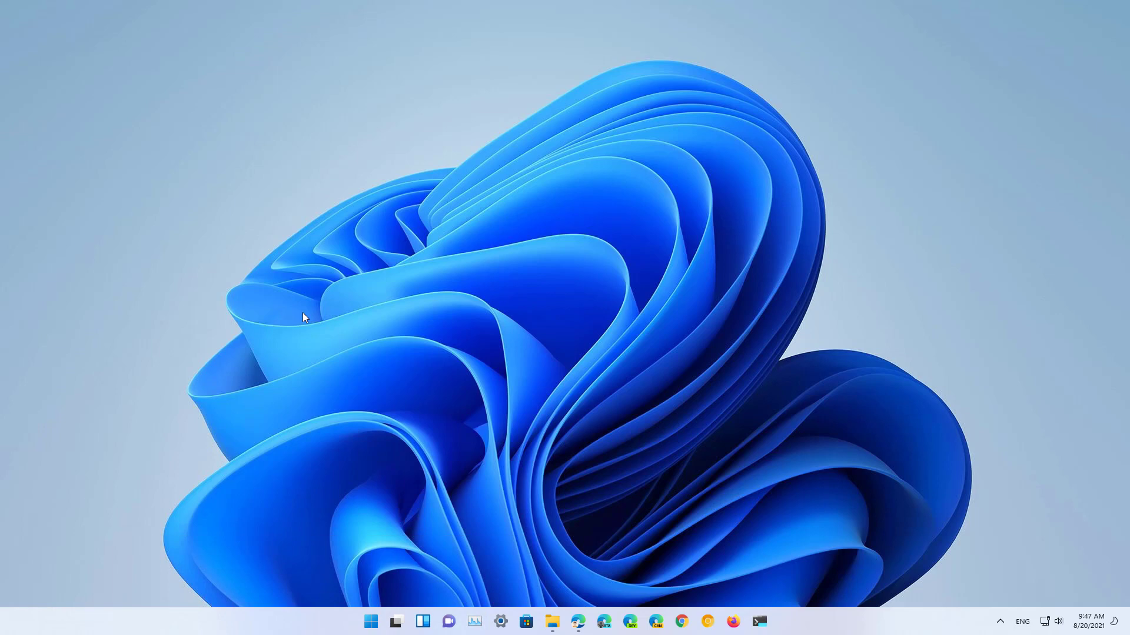
Step: Bring Edge back and scroll through the Windows 11 Insider Preview ISO download page
click(578, 622)
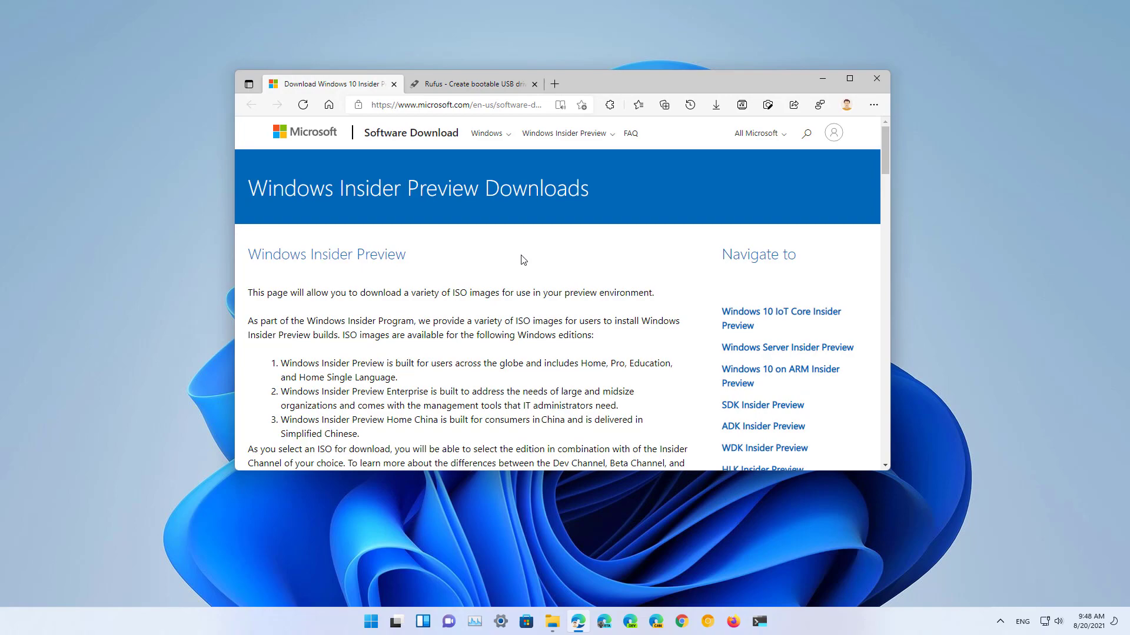
scroll(523, 259, down, 10)
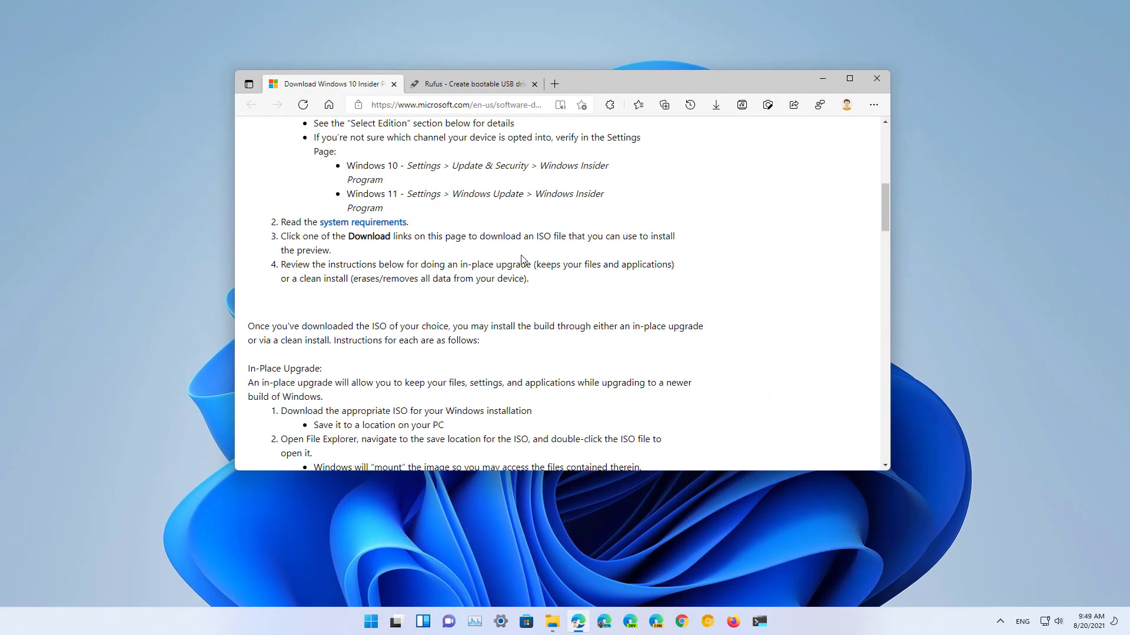
scroll(523, 260, down, 12)
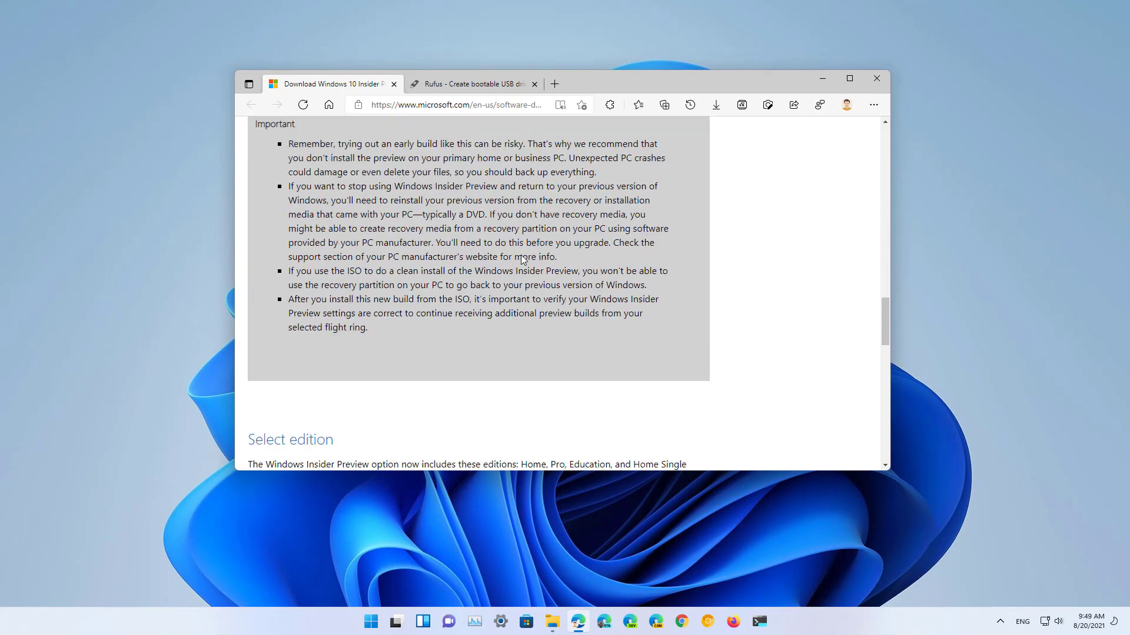
scroll(523, 259, down, 1)
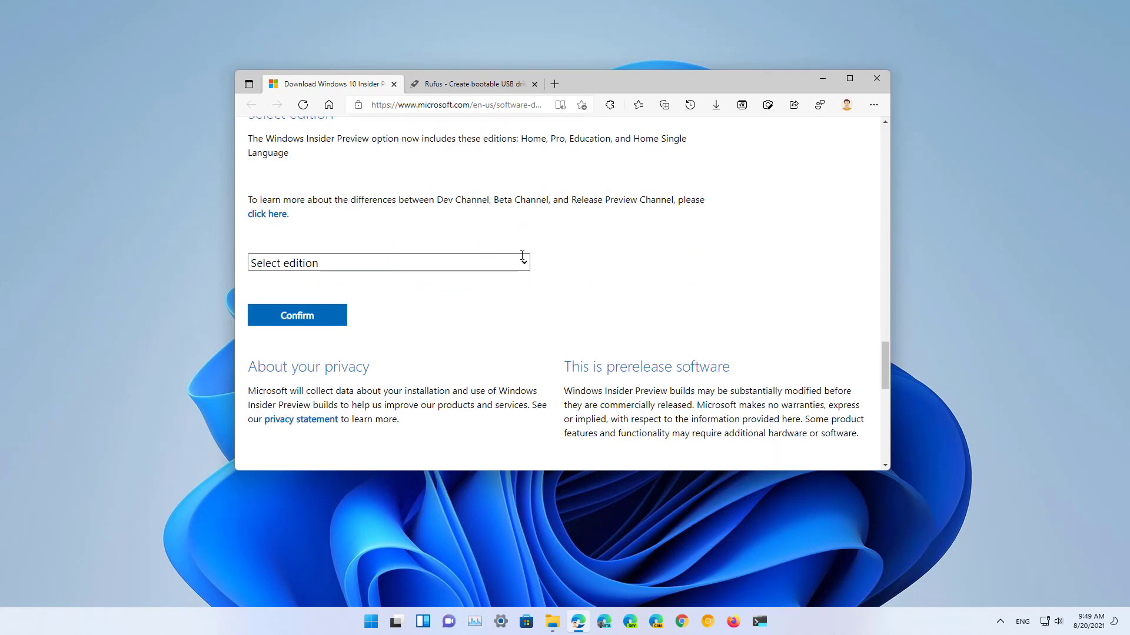
Step: Switch to the Rufus site, scroll to its Download section, then minimize Edge
click(480, 83)
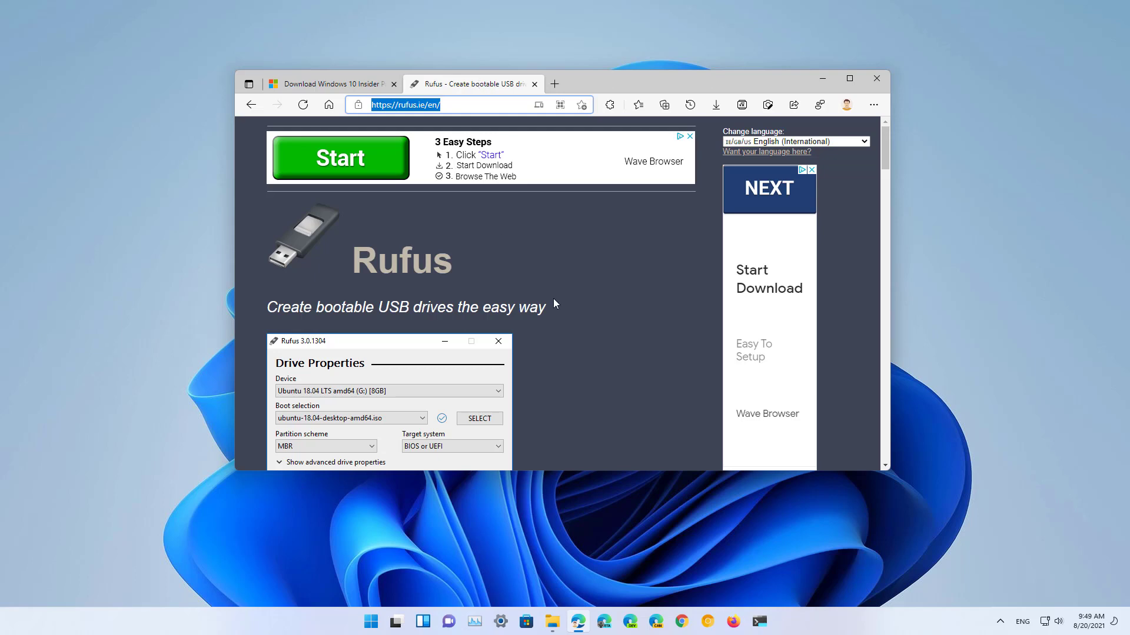
scroll(553, 298, down, 10)
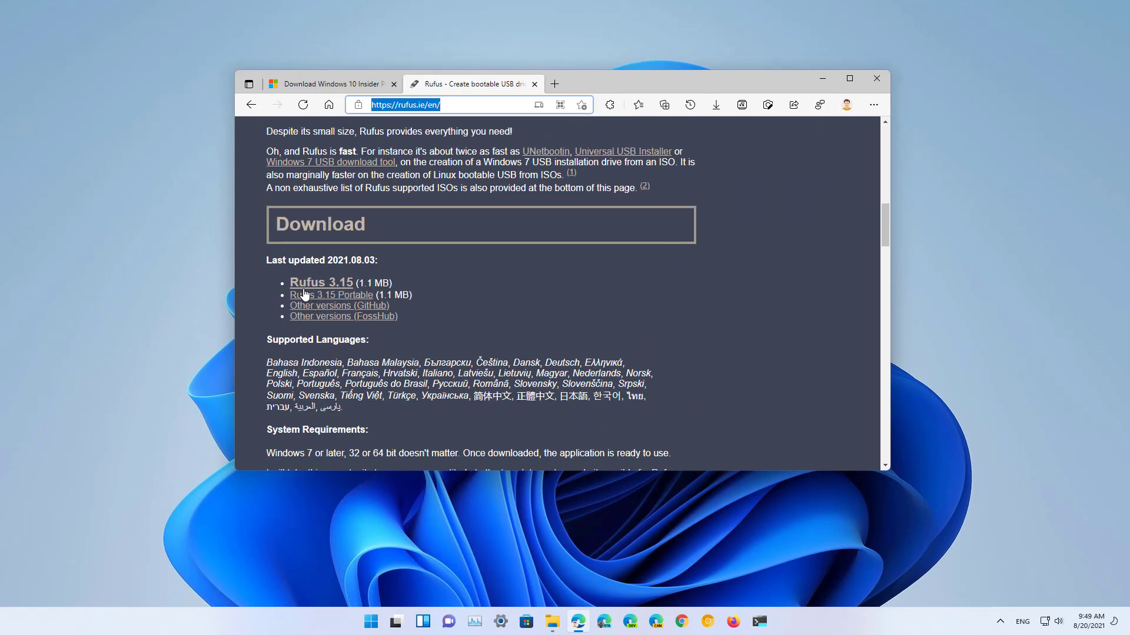
click(823, 82)
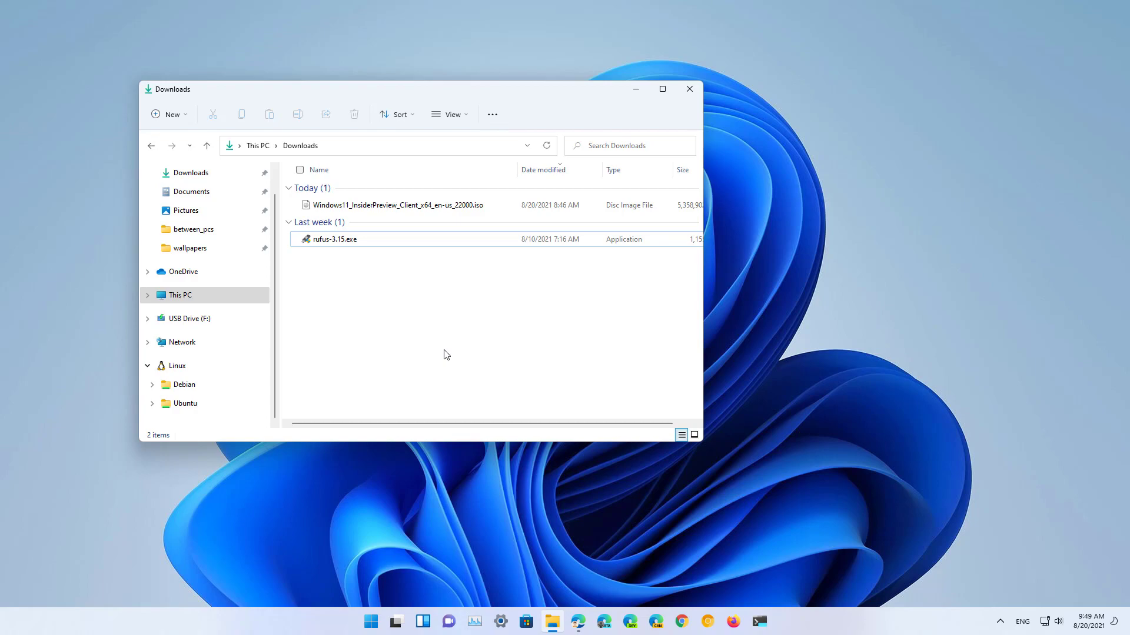
Step: Run rufus-3.15.exe from Downloads and approve the administrator prompt
double_click(358, 241)
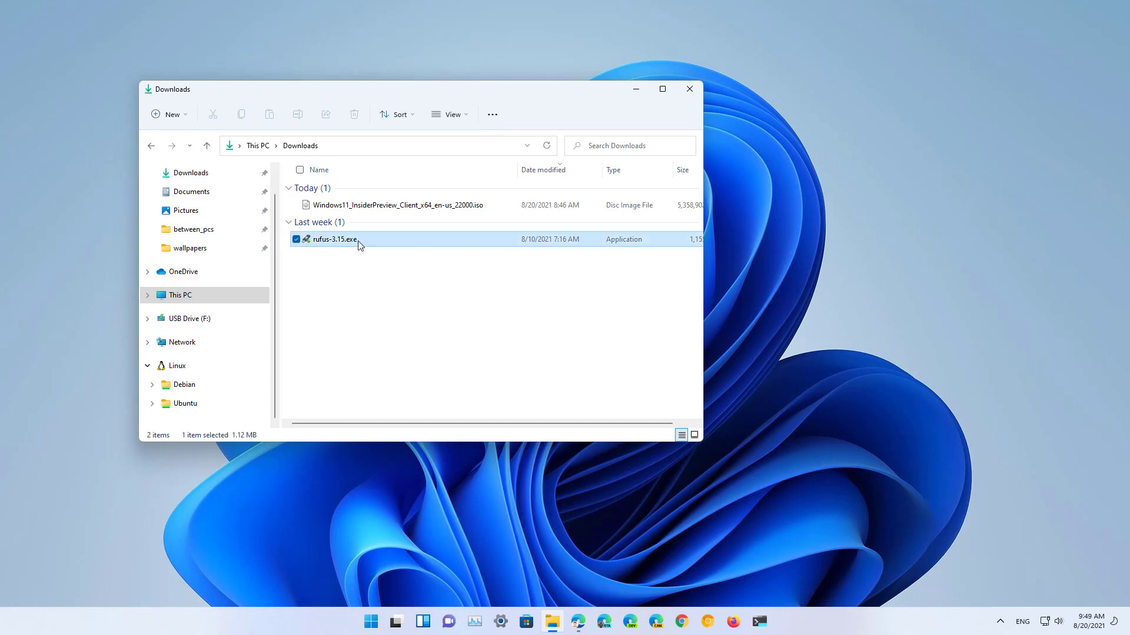
click(519, 405)
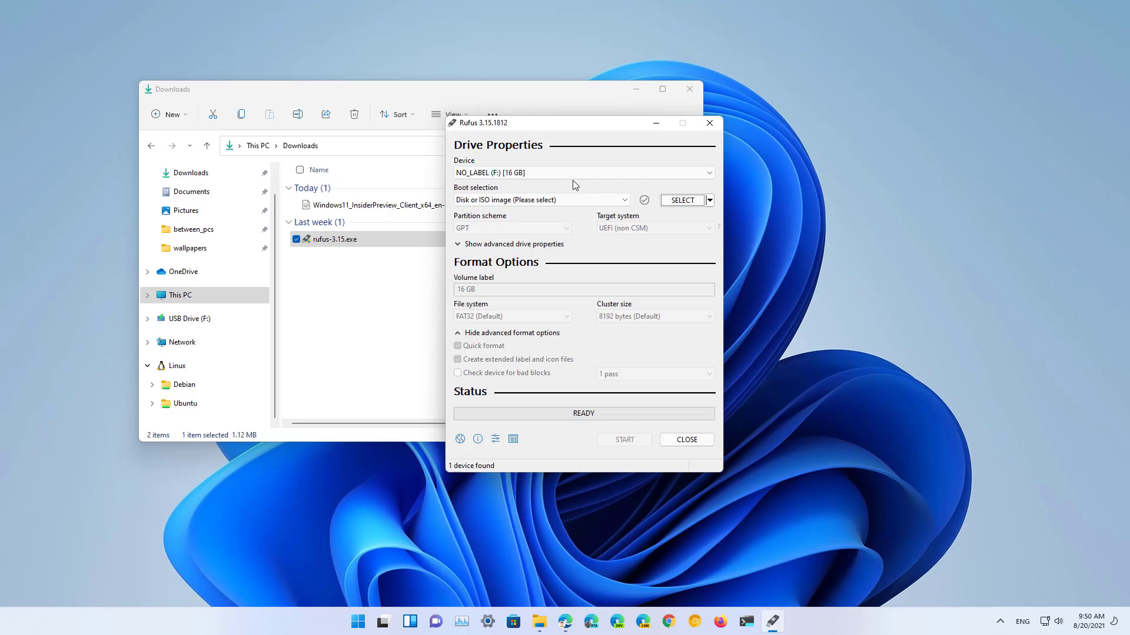
Step: Keep the 16 GB USB drive as target and load the Windows 11 Insider ISO
click(574, 174)
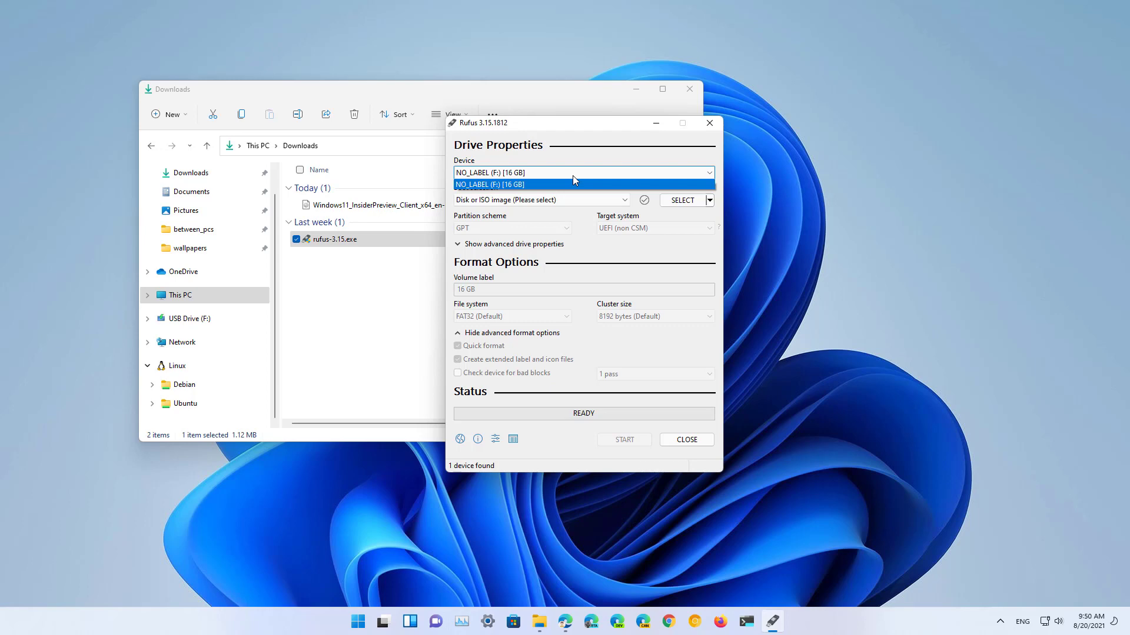
click(573, 177)
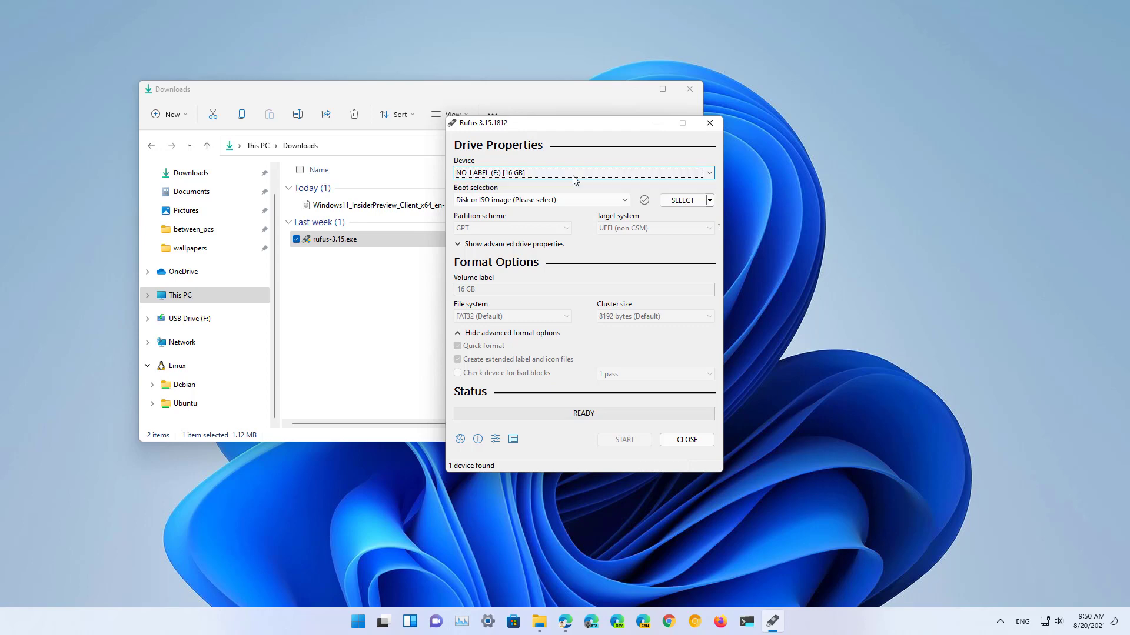
click(683, 201)
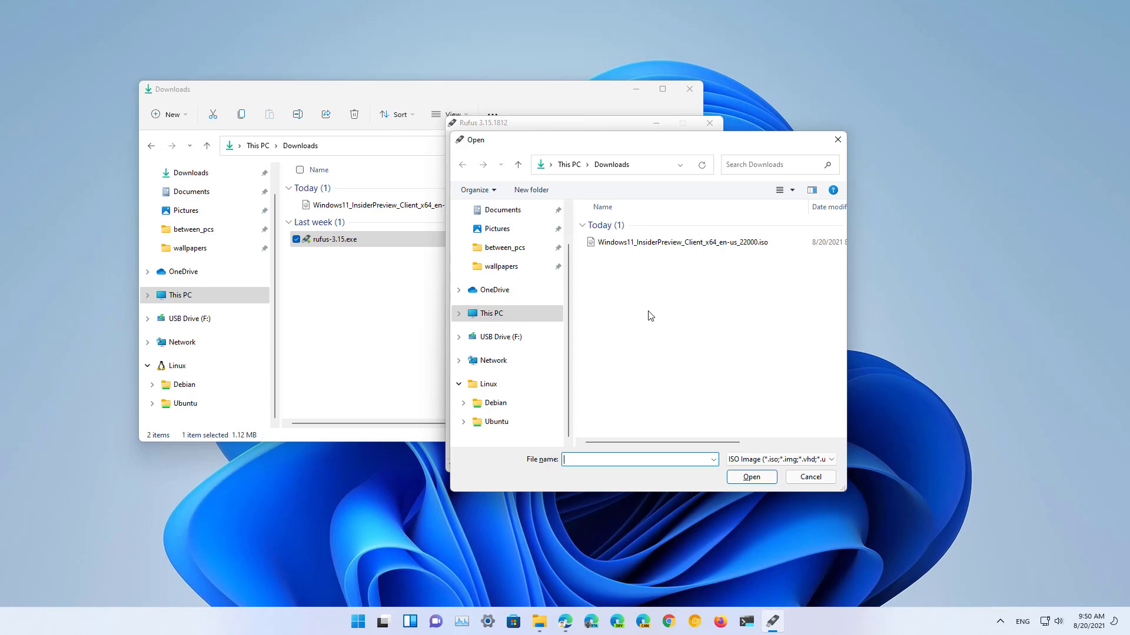
click(637, 247)
double_click(637, 247)
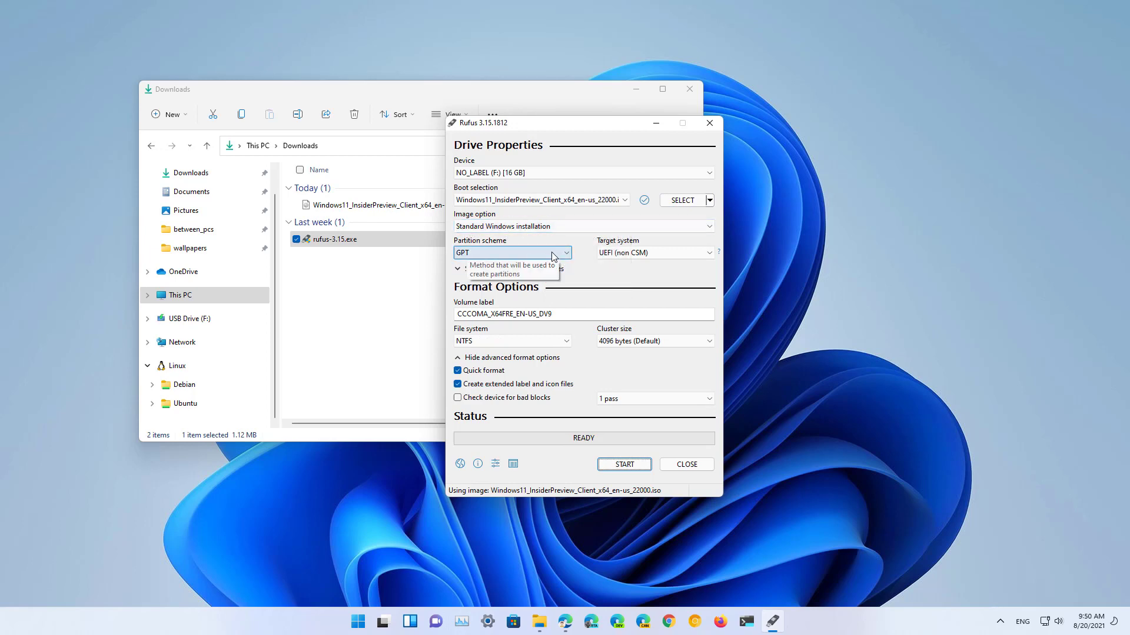
Step: Keep GPT as partition scheme and UEFI (non CSM) as target system
click(553, 254)
click(521, 253)
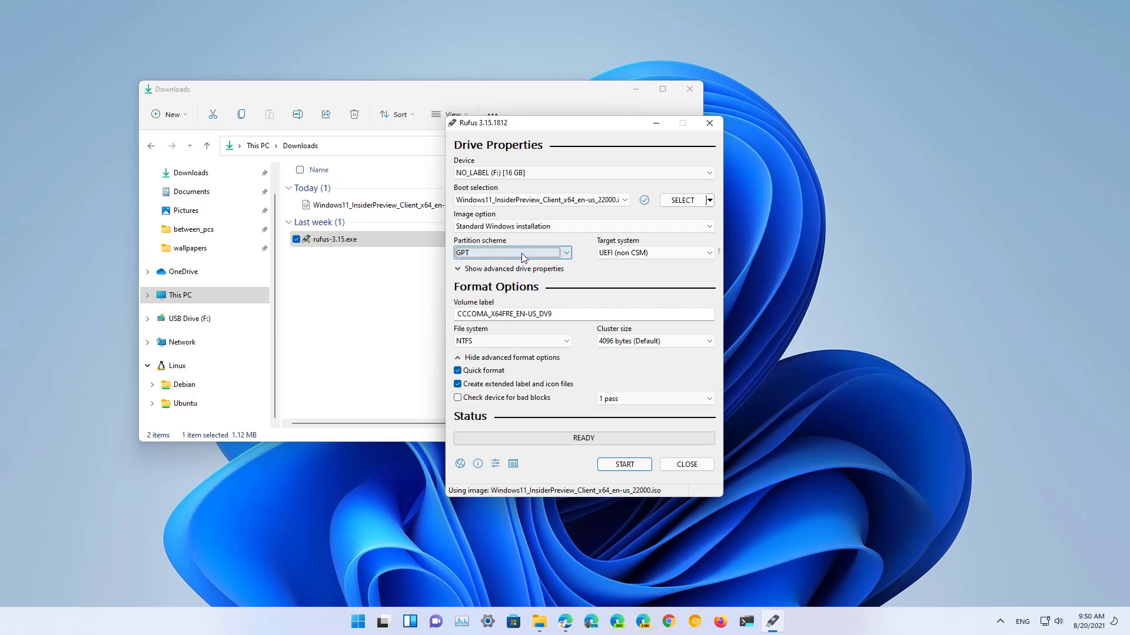
click(628, 254)
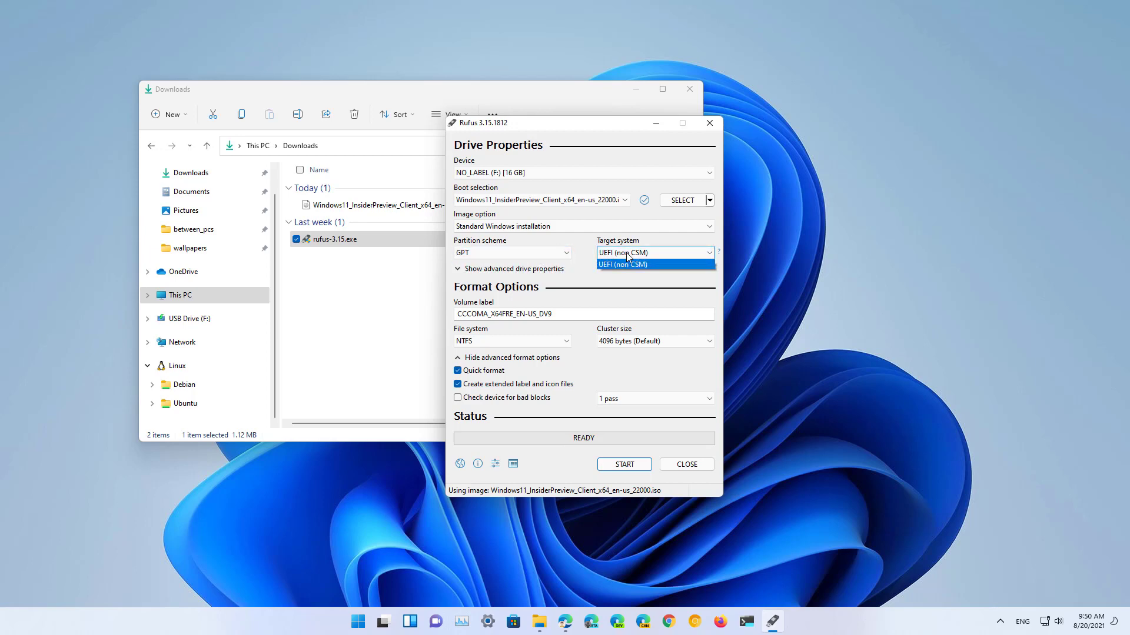
click(627, 253)
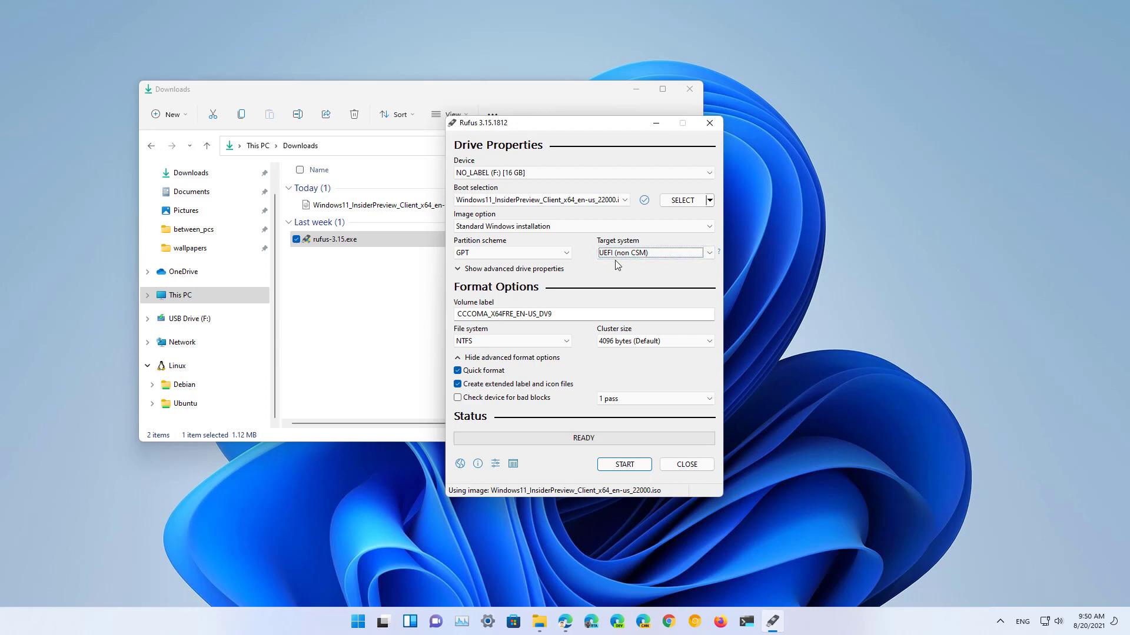
Step: Label the volume 'Windows 11 USB', keeping NTFS and the 4096-byte cluster size
key(Tab)
key(Tab)
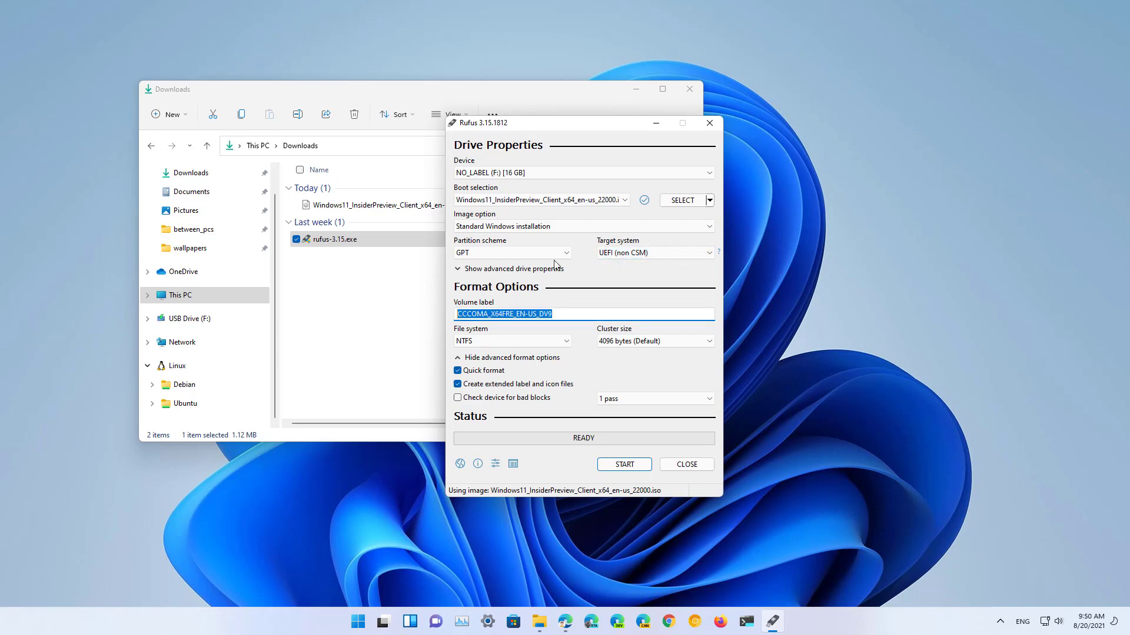
text(Windows 11)
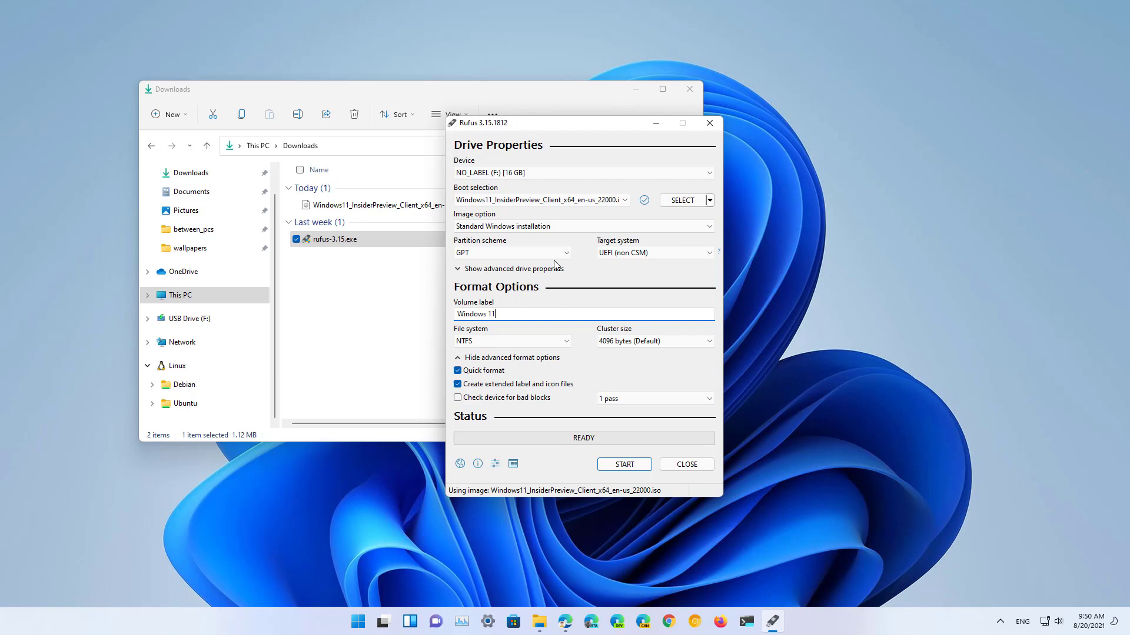
text( USB)
click(566, 342)
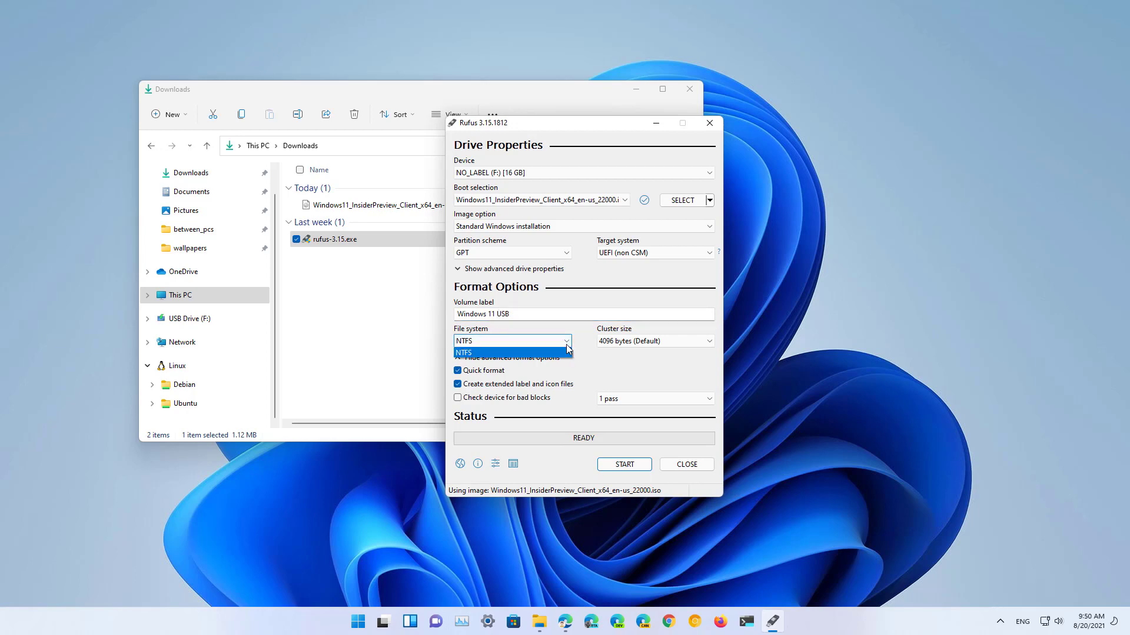
click(568, 353)
click(680, 344)
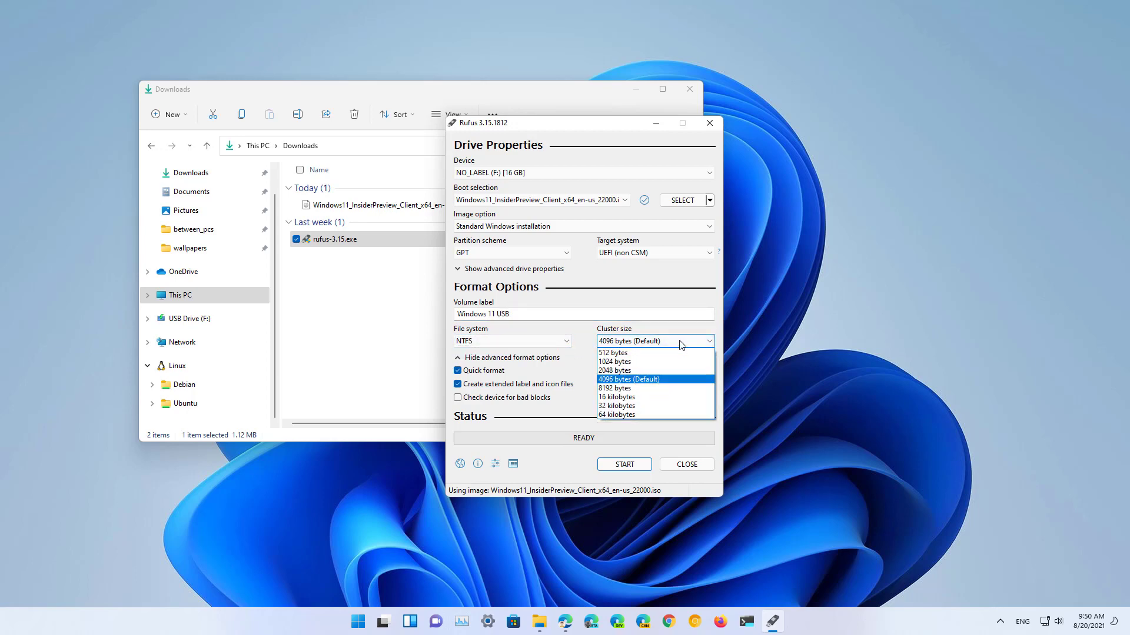
click(681, 344)
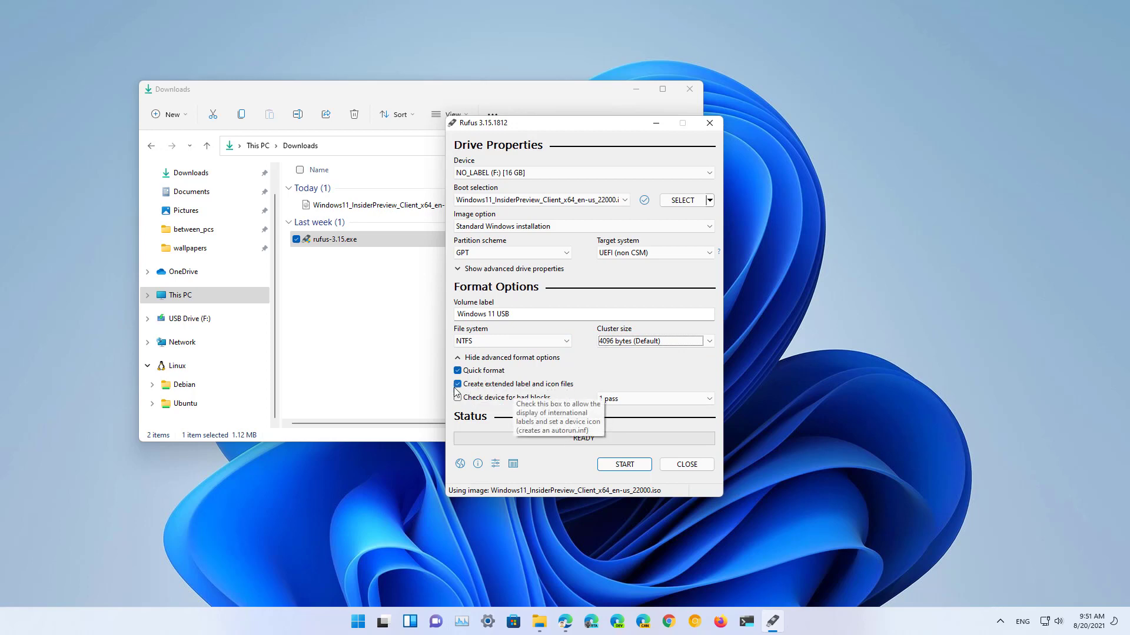
click(511, 269)
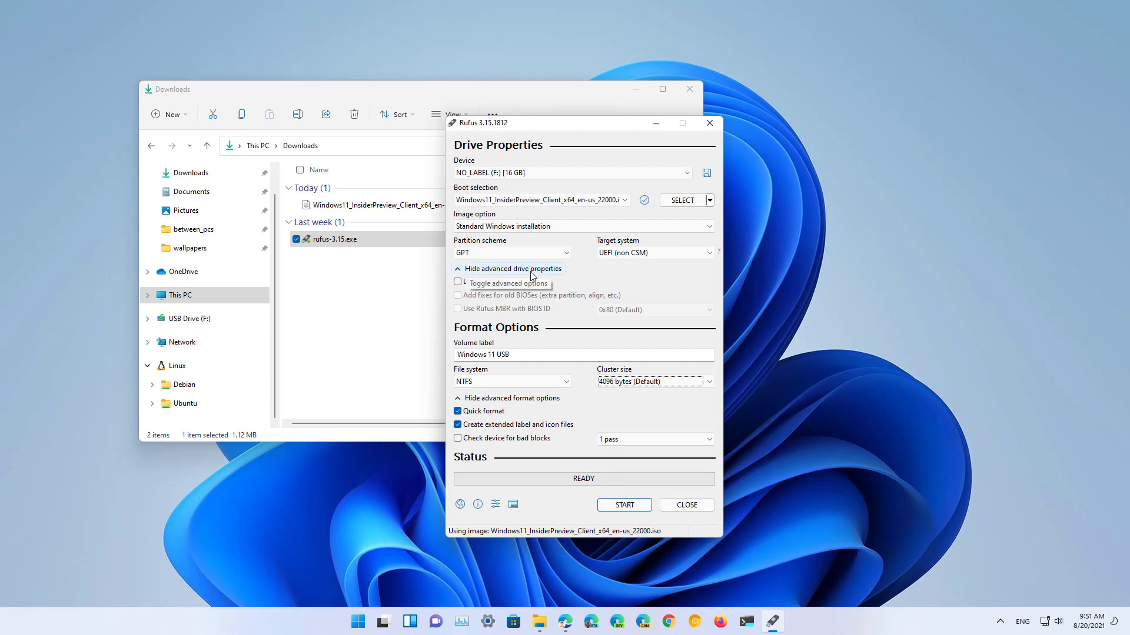
click(531, 269)
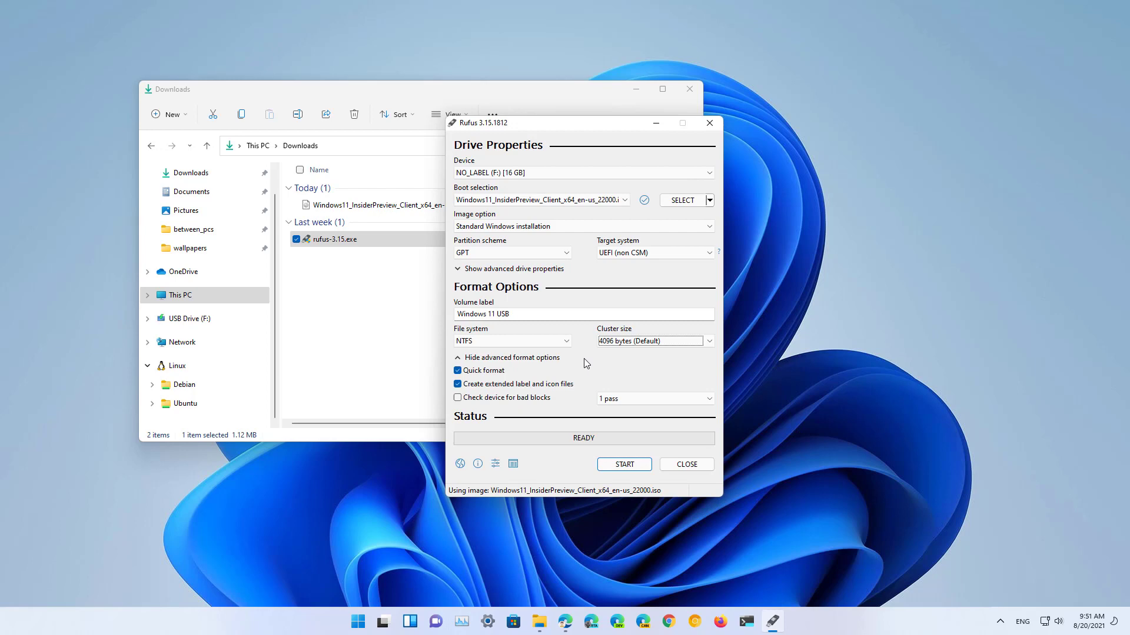
Step: Write the ISO to the USB drive, accepting the data-erase warning, then close Rufus
click(624, 465)
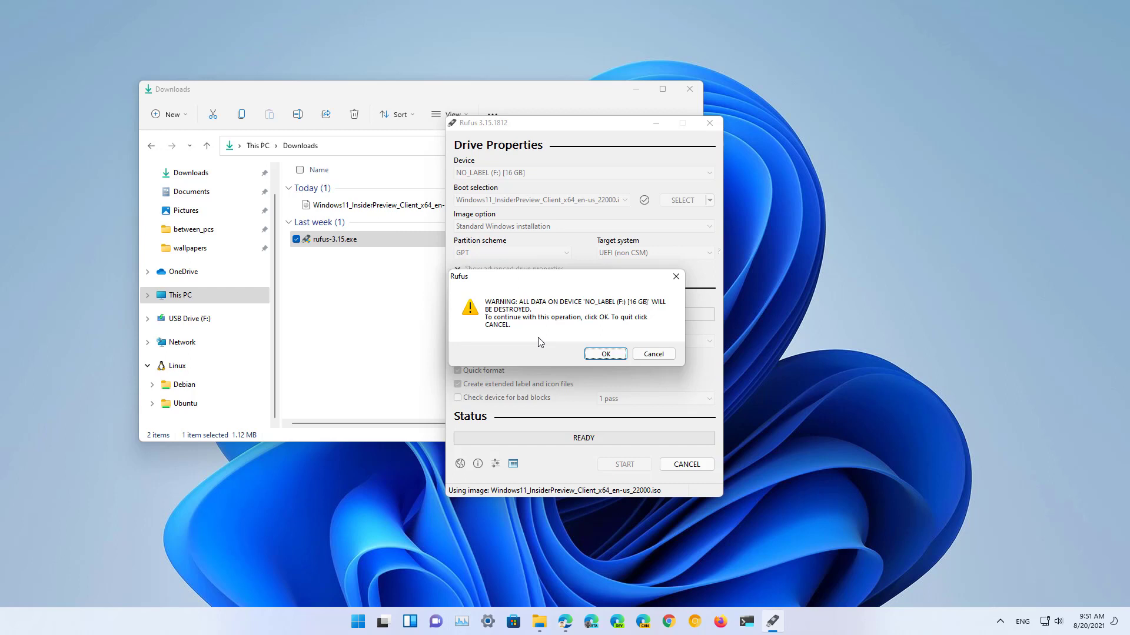
click(604, 354)
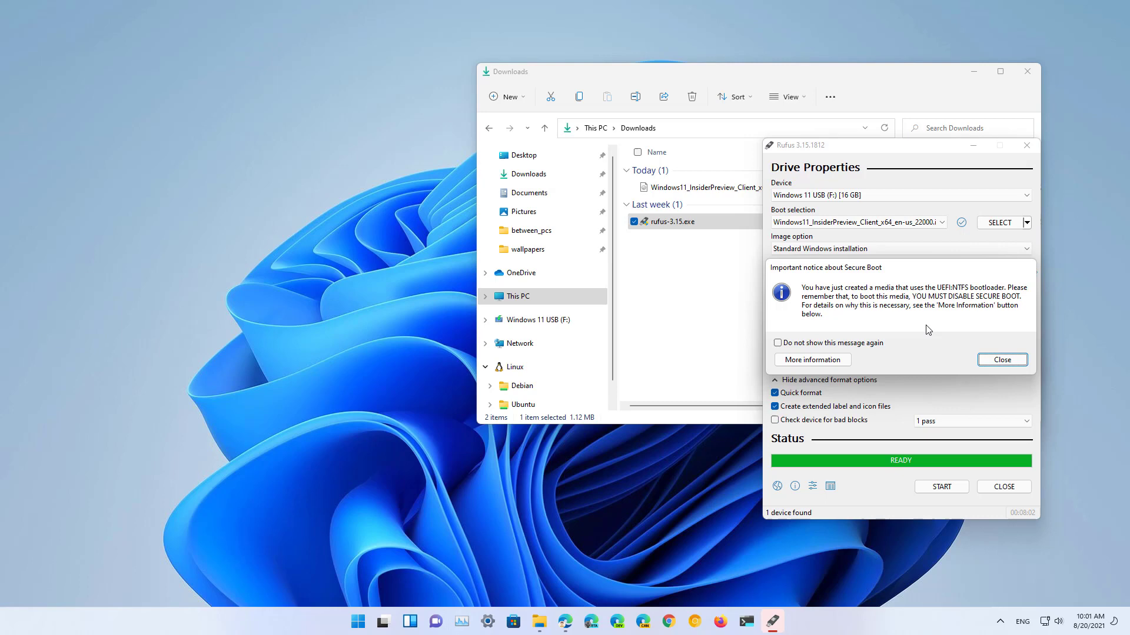
click(1000, 360)
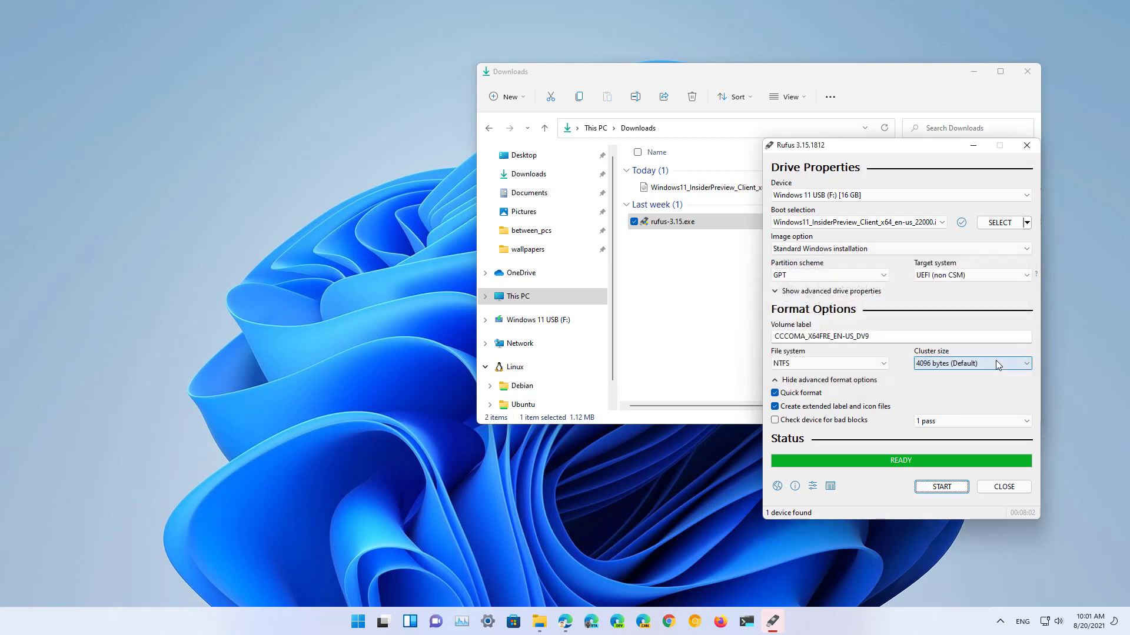
click(1003, 487)
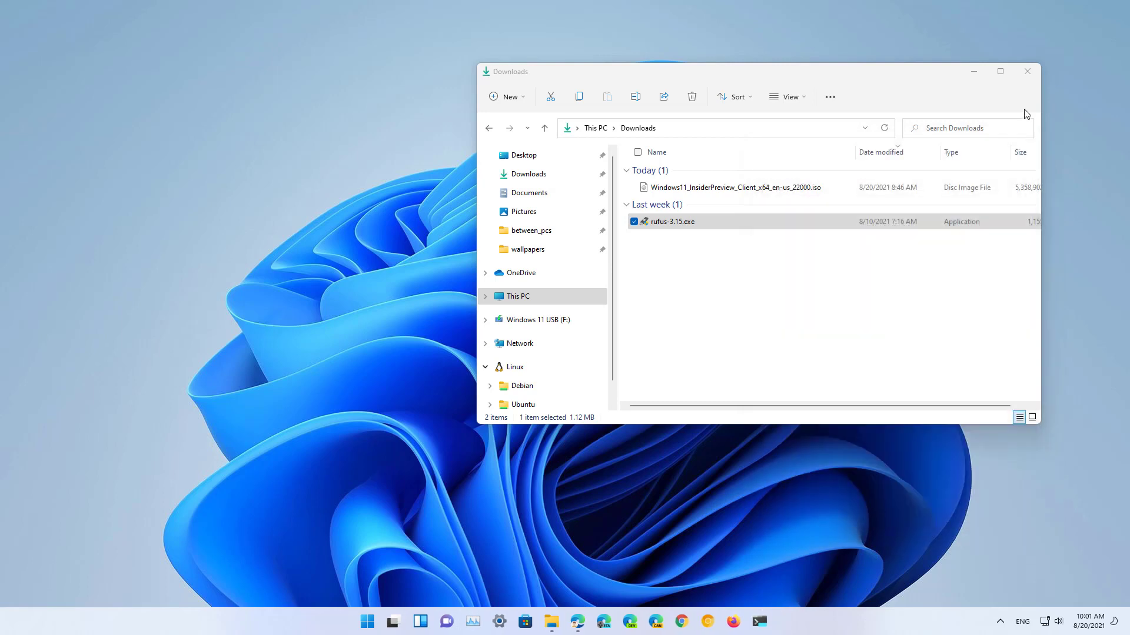
Step: Close the Downloads window and shut down Windows from the Start menu power options
click(1030, 71)
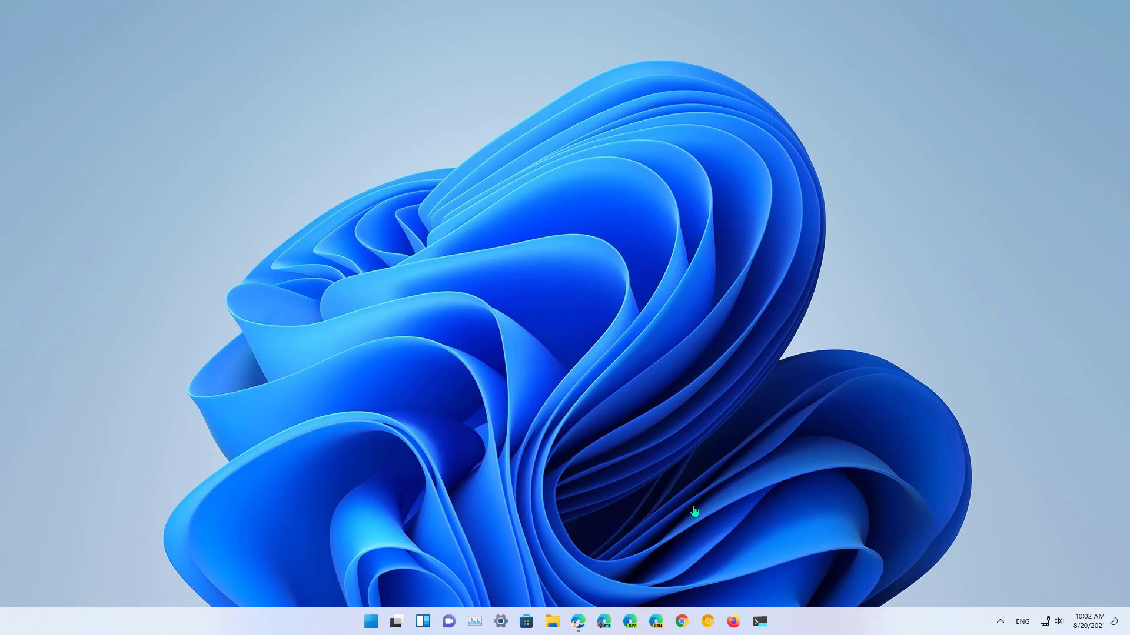
click(371, 621)
click(708, 583)
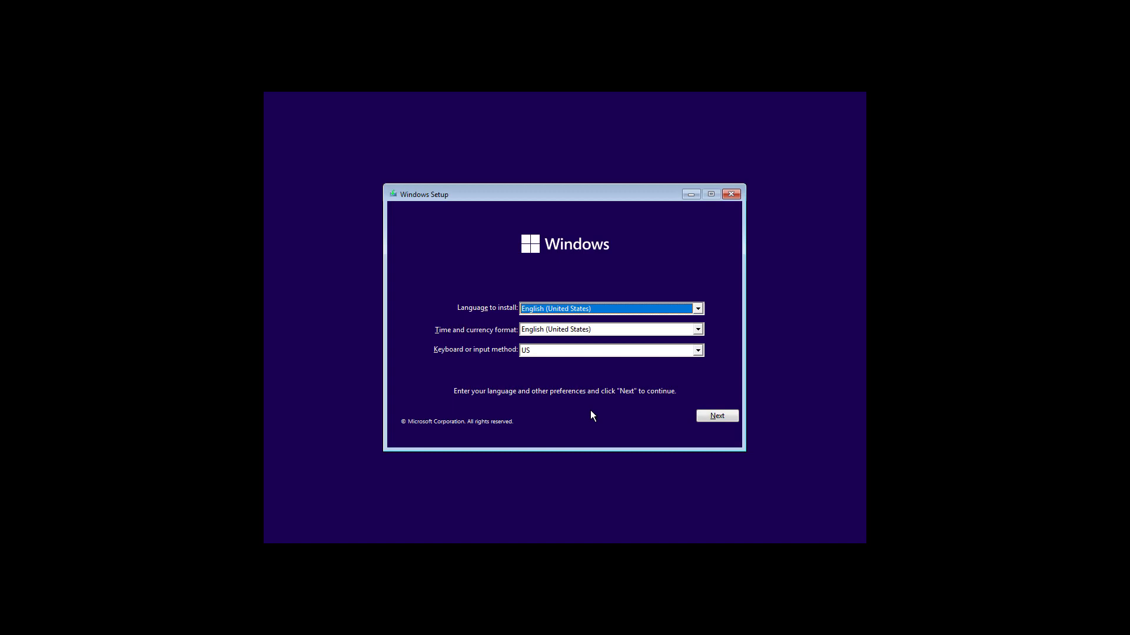
Step: Accept the English (United States) language defaults and continue
click(705, 416)
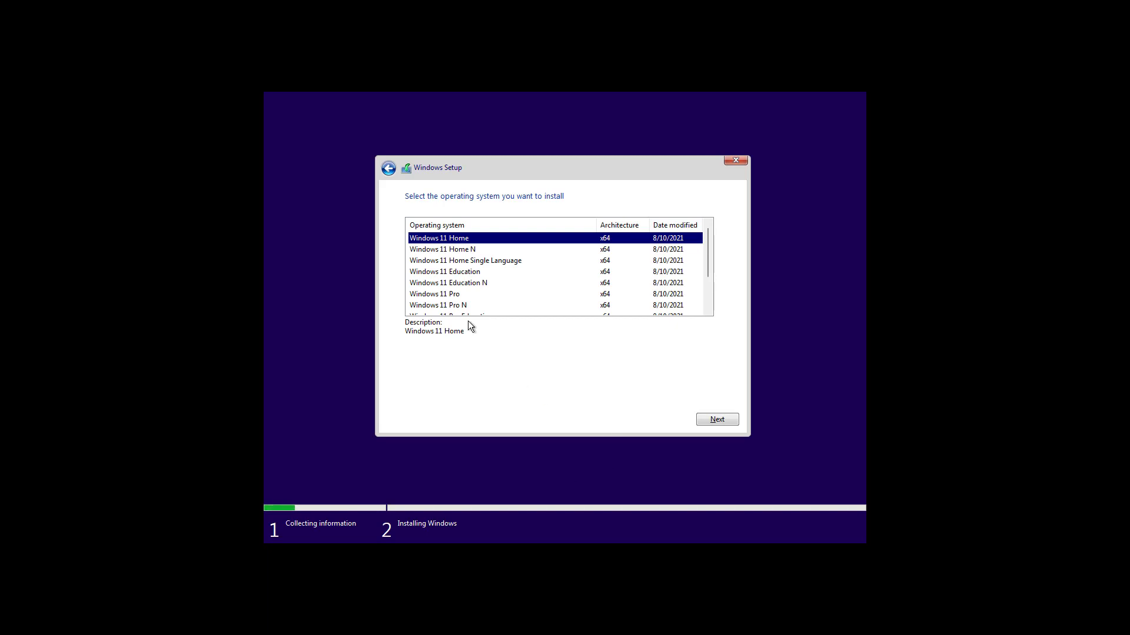
Step: Pick Windows 11 Pro, accept the license terms, and choose Custom: Install Windows only
click(450, 296)
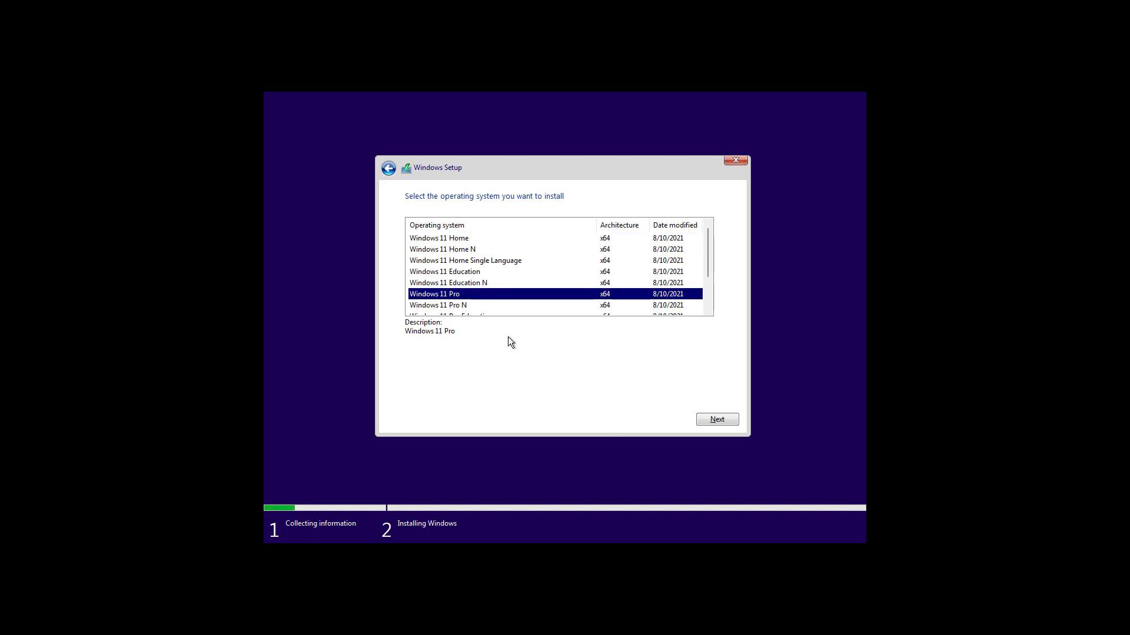
click(709, 420)
click(408, 396)
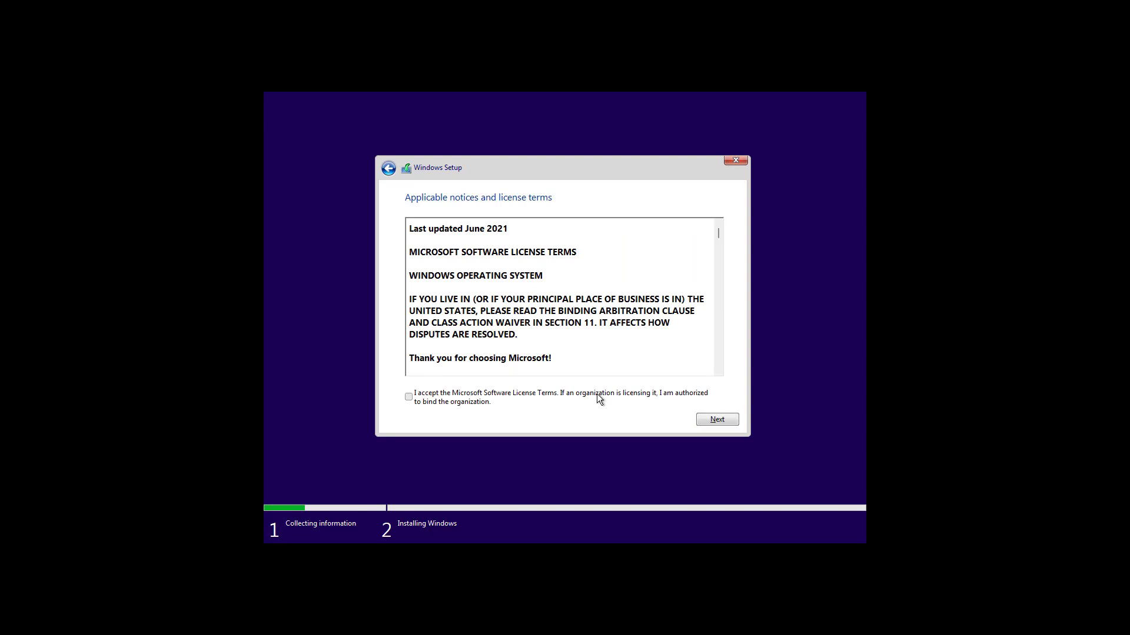
click(704, 419)
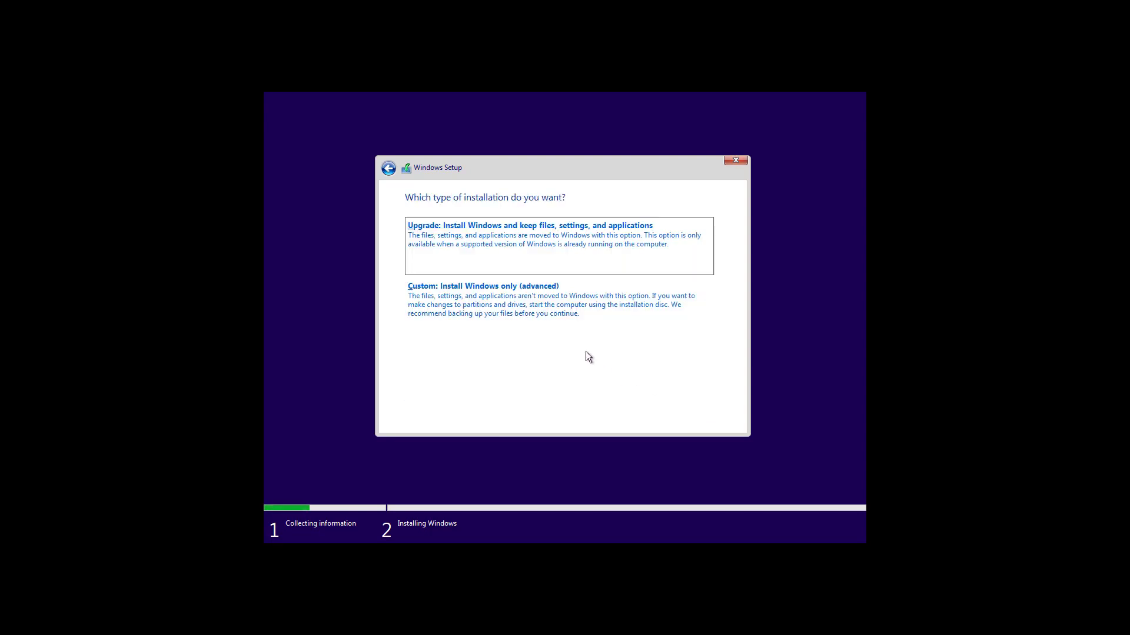
click(538, 309)
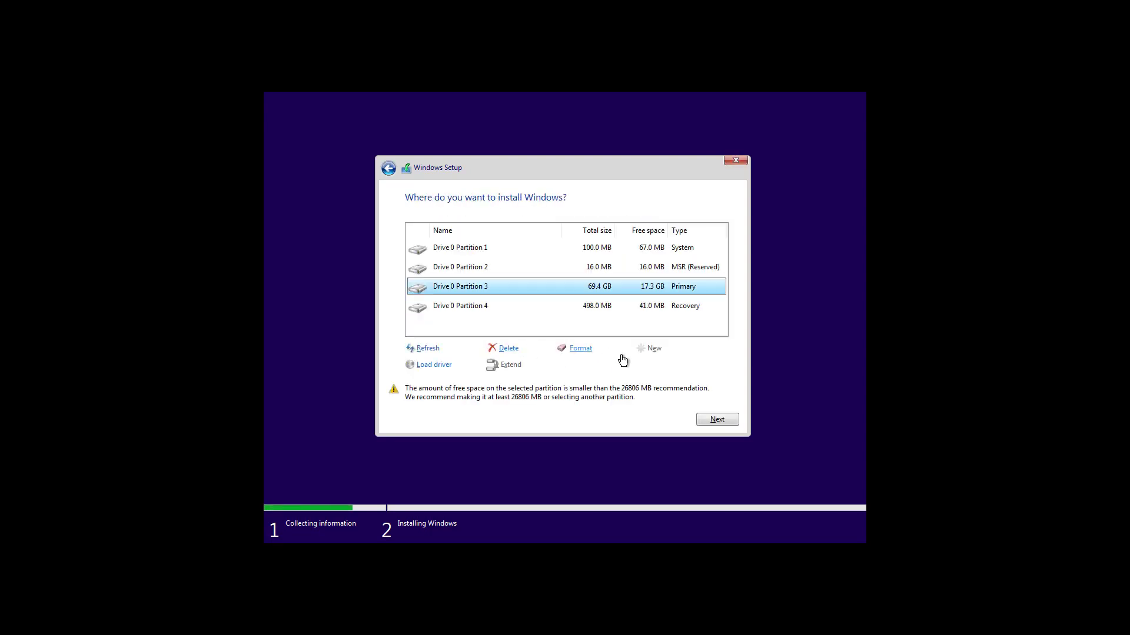